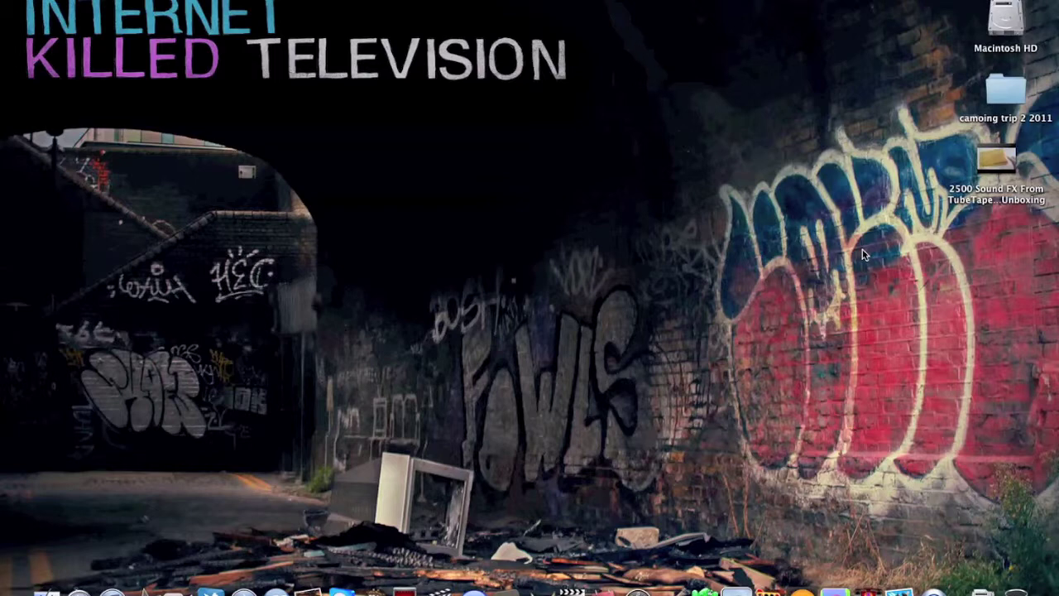
Select and deselect the unboxing video on the desktop, then visit the Squared 5 MPEG Streamclip page.
drag(947, 154, 991, 213)
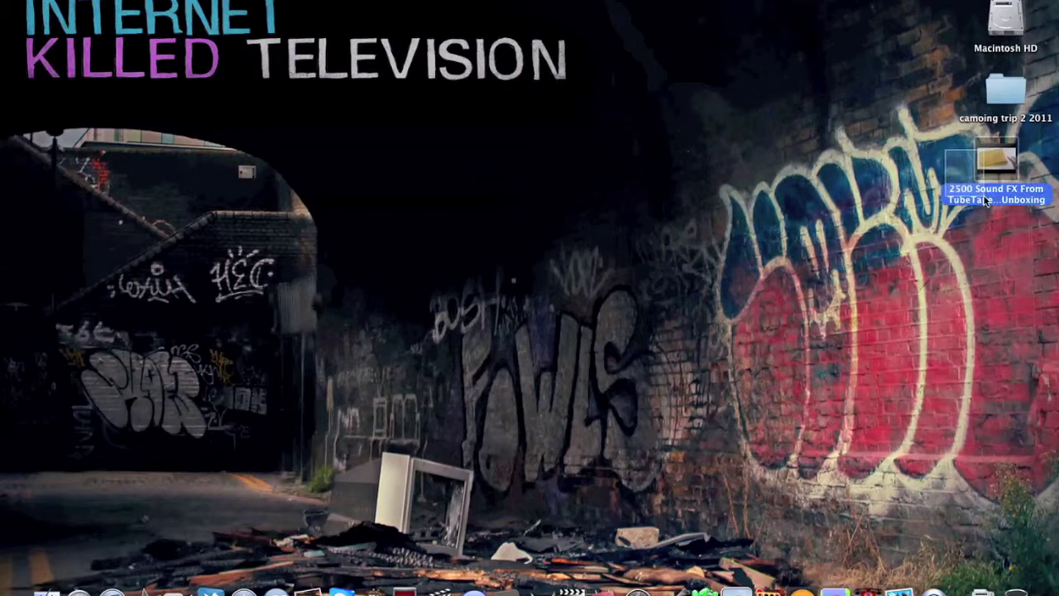
click(979, 226)
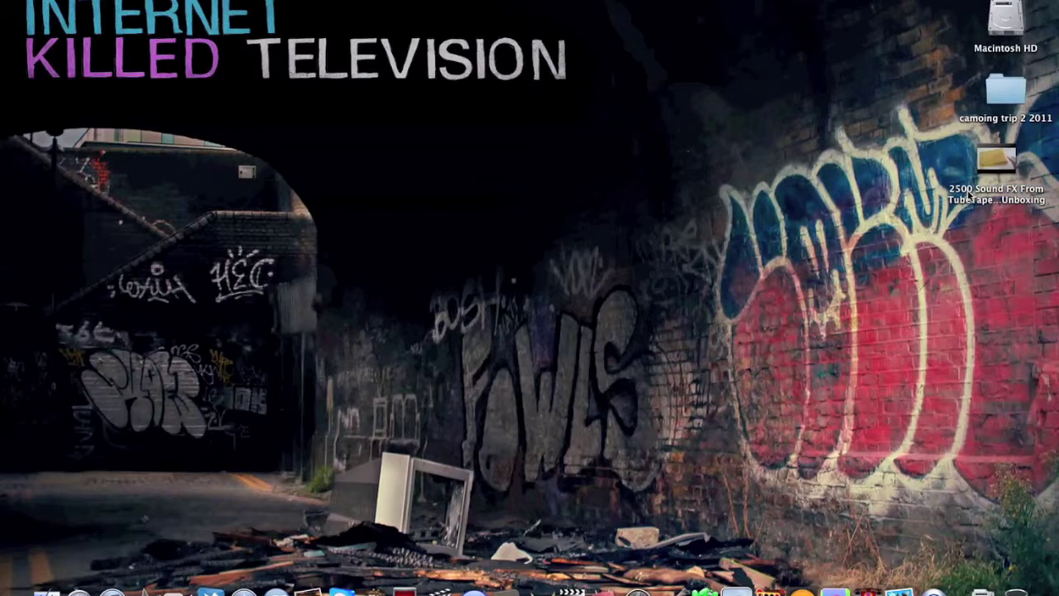
click(972, 201)
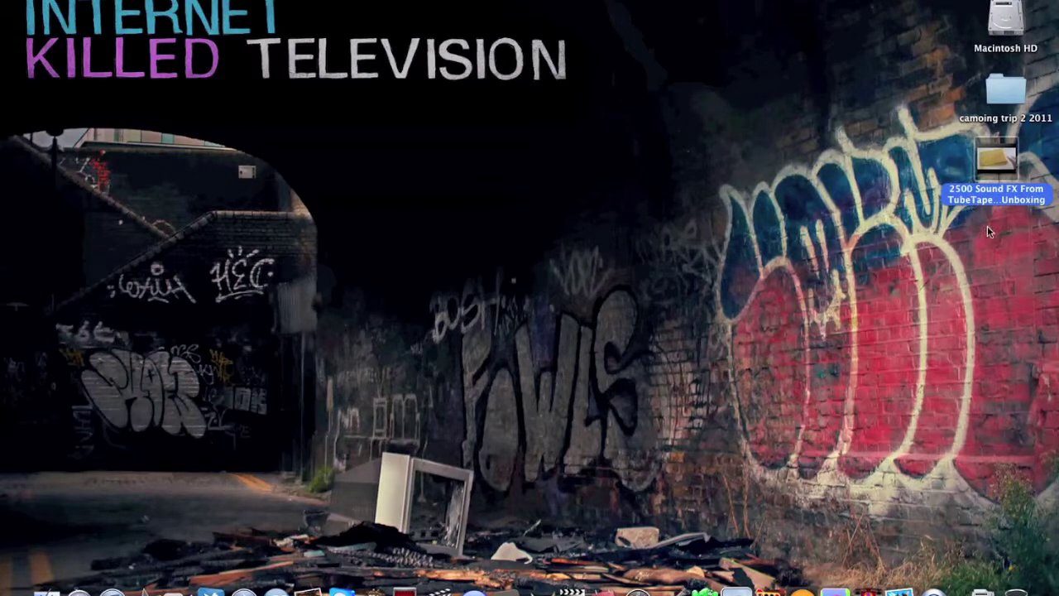
click(963, 245)
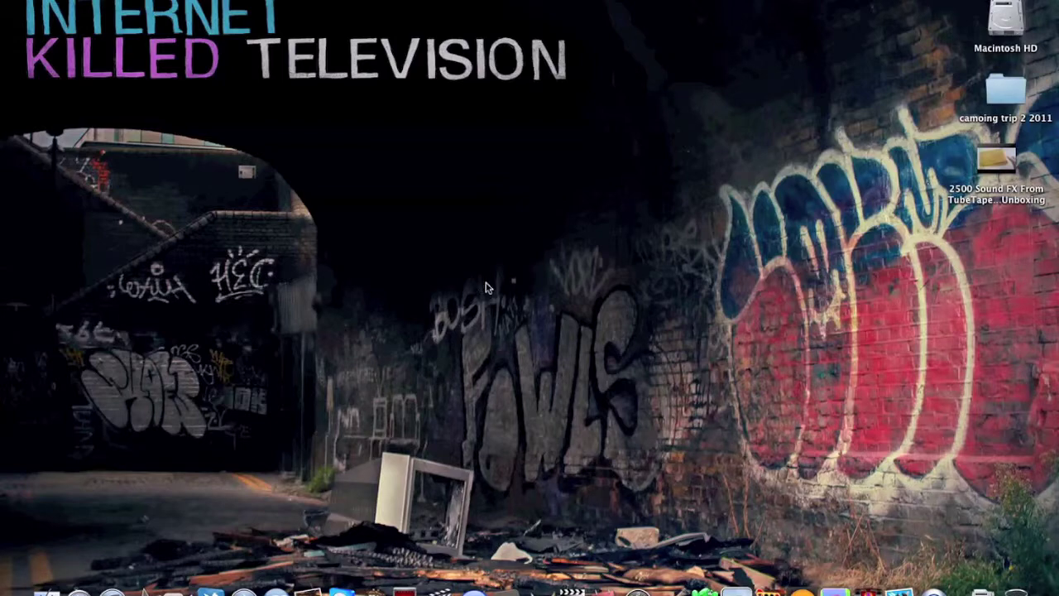
click(71, 569)
Launch MPEG Streamclip and open the 2500 Sound FX From TubeTape com Unboxing video from the Desktop.
click(570, 589)
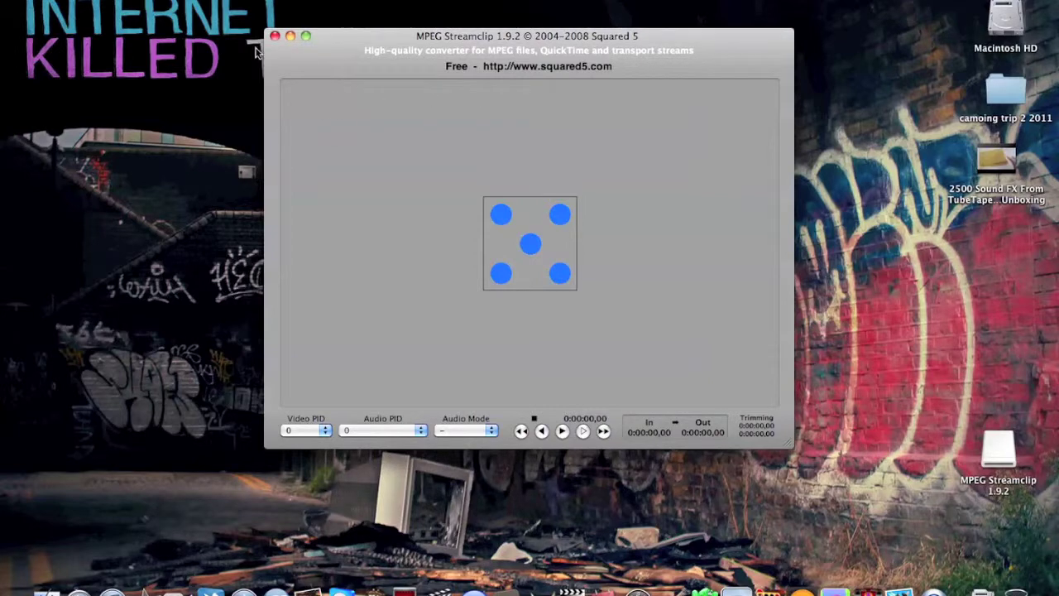
click(153, 0)
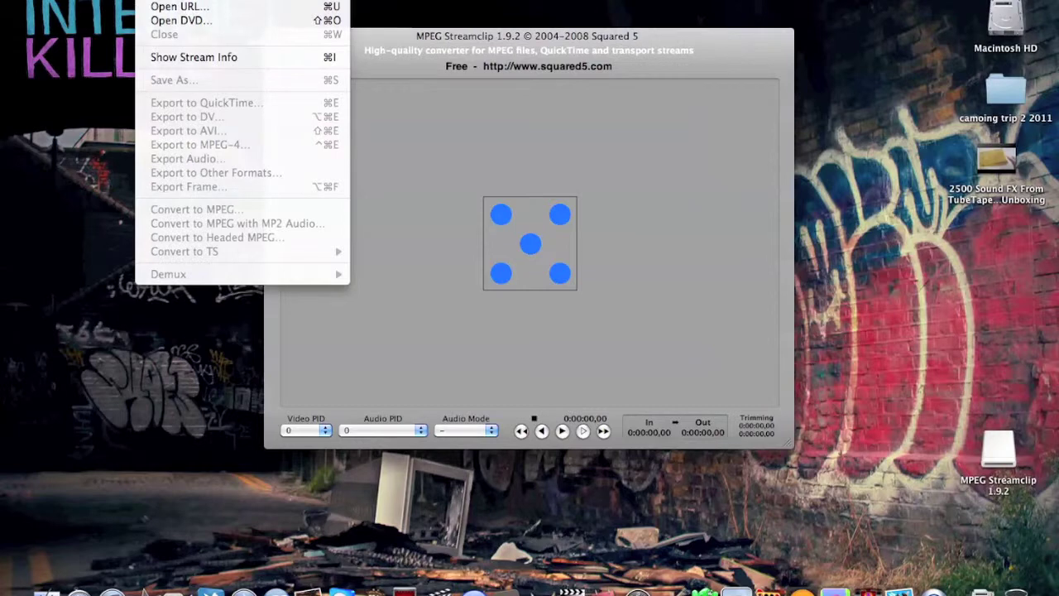
click(161, 2)
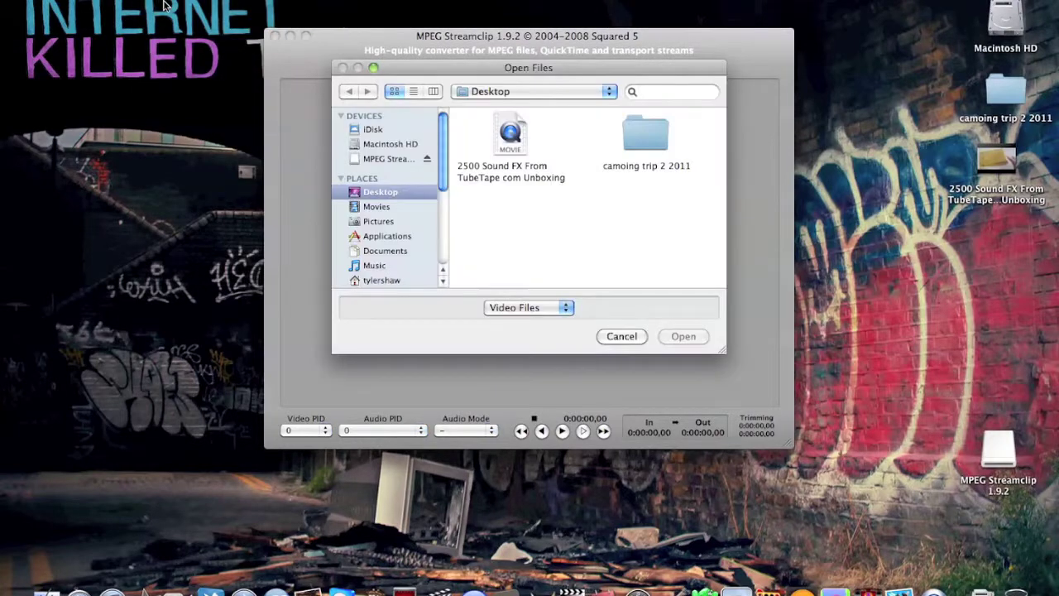
click(509, 174)
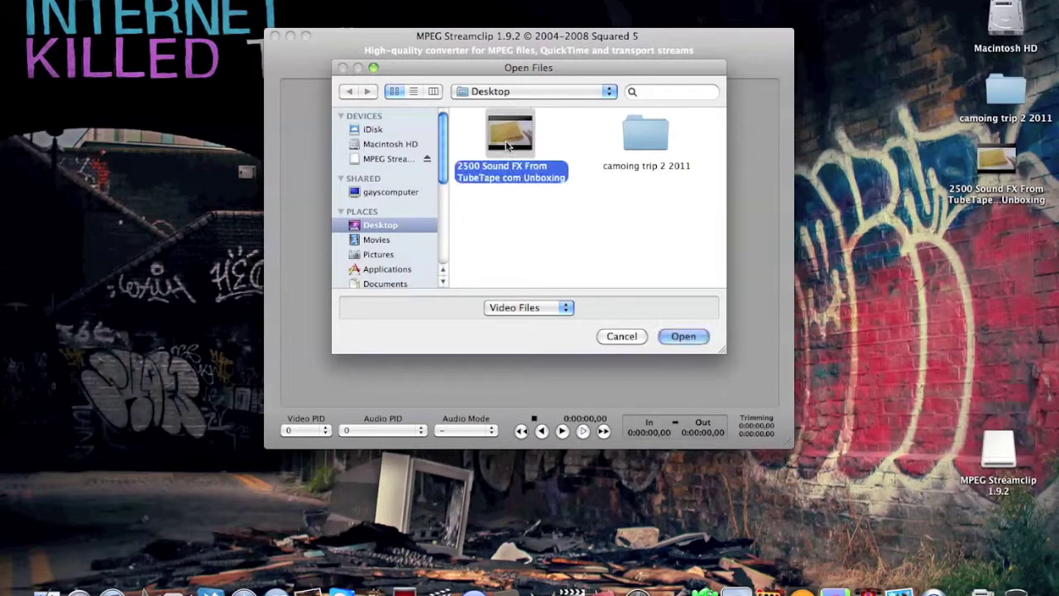
click(682, 333)
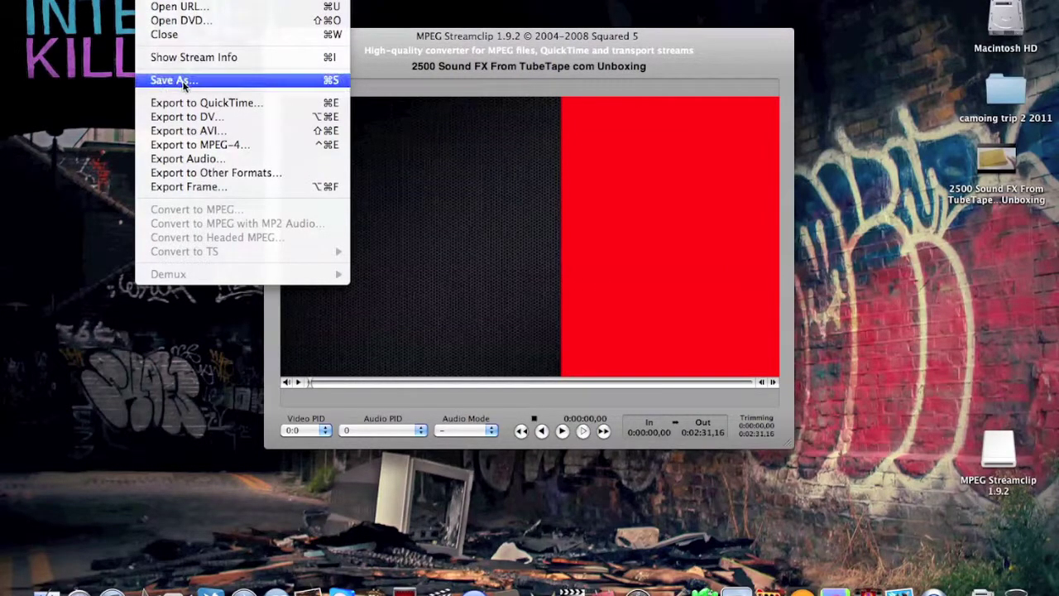
Start an Export to Other Formats as MPEG-4 with a 1280 x 720 (HDTV 720p) frame size.
click(219, 175)
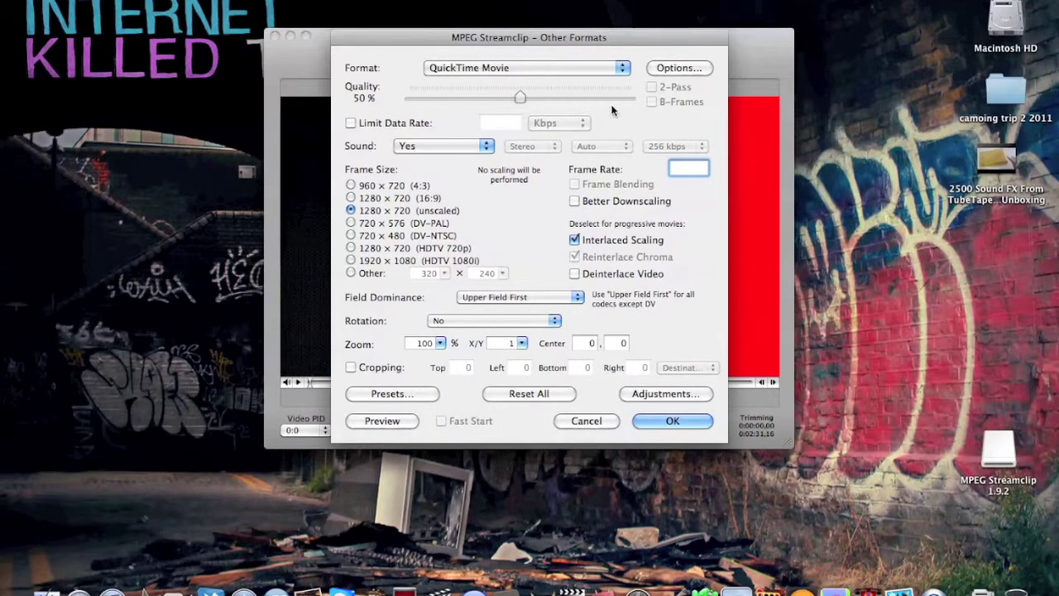
click(585, 68)
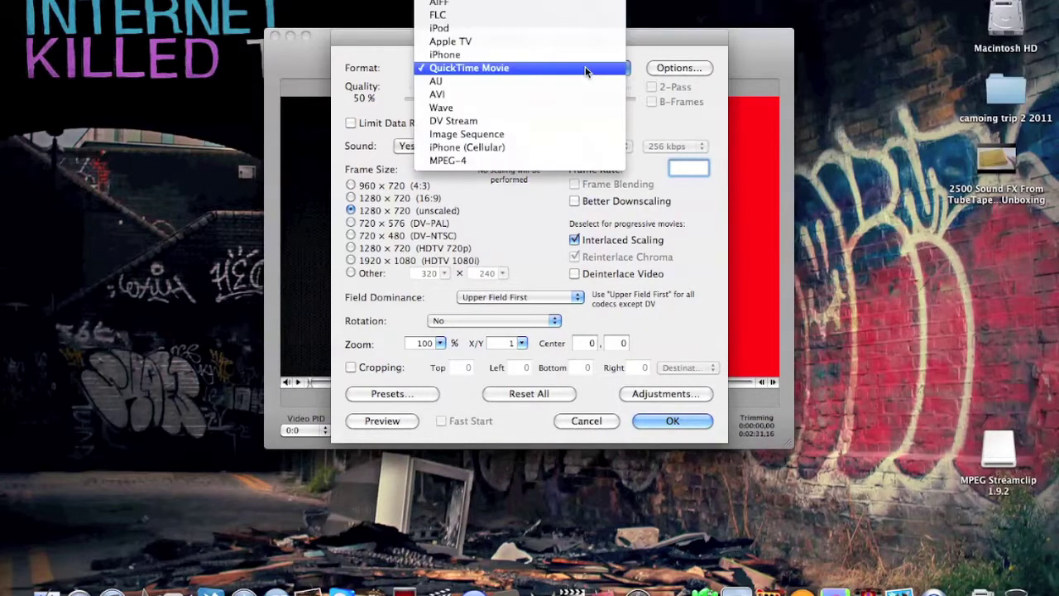
click(461, 160)
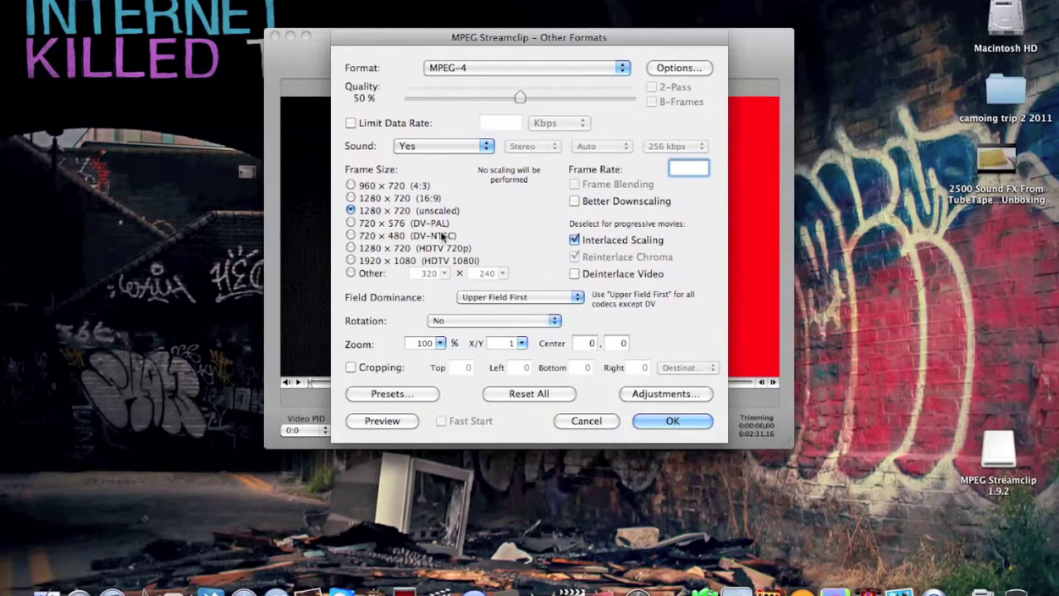
click(351, 248)
Set the MPEG-4 options to MP4 file format, H.264 video and 1280 x 720 HD image size.
click(687, 69)
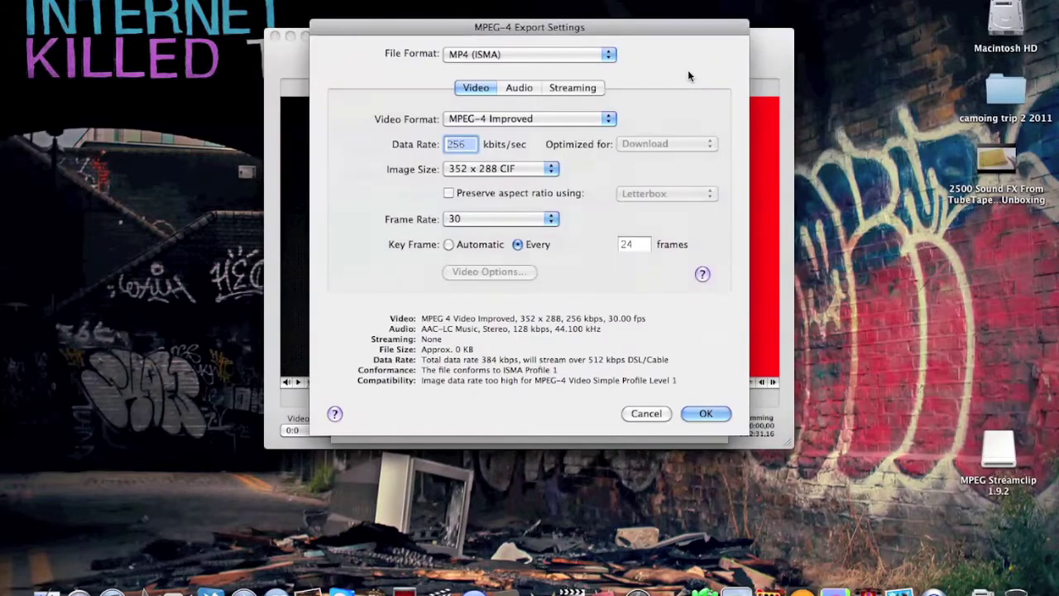
click(588, 55)
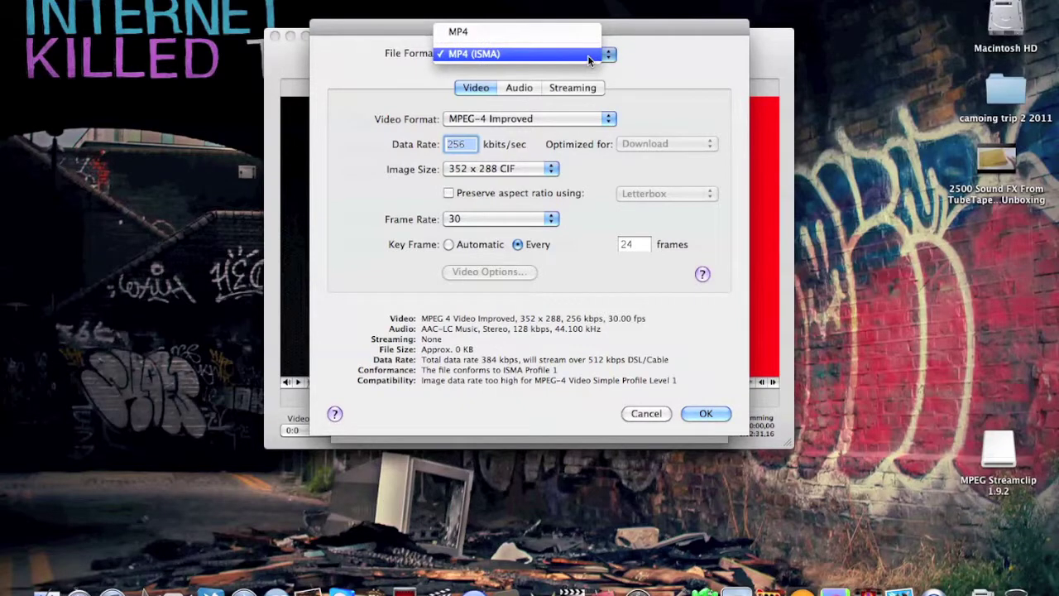
click(523, 36)
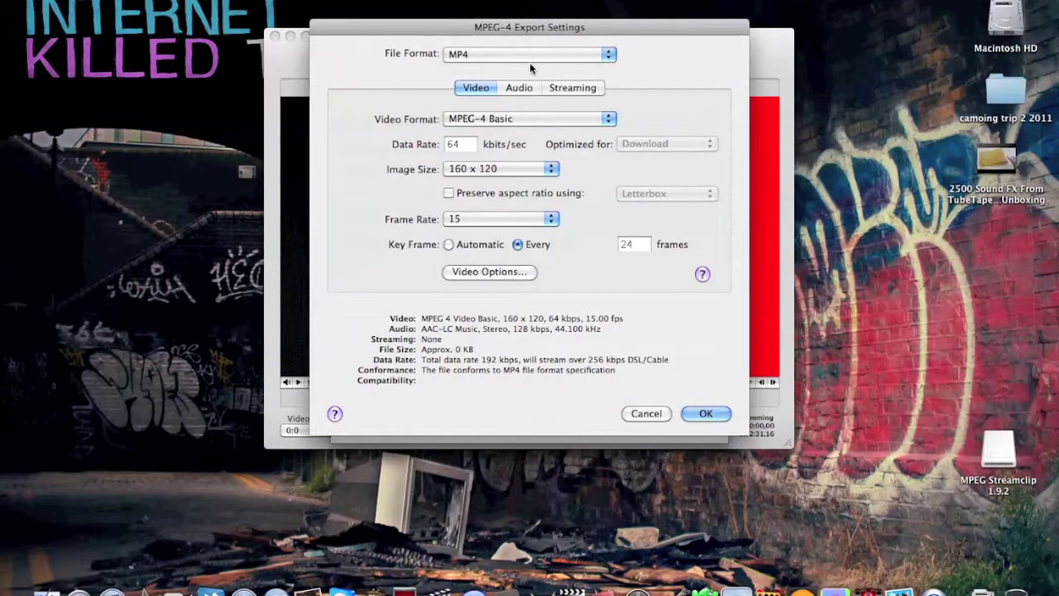
click(540, 119)
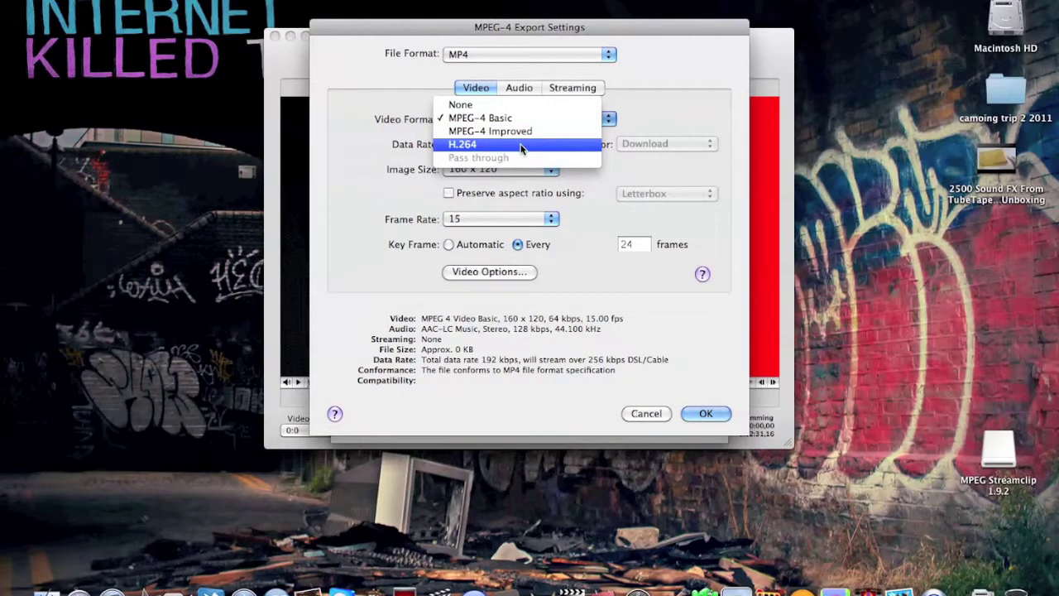
click(521, 146)
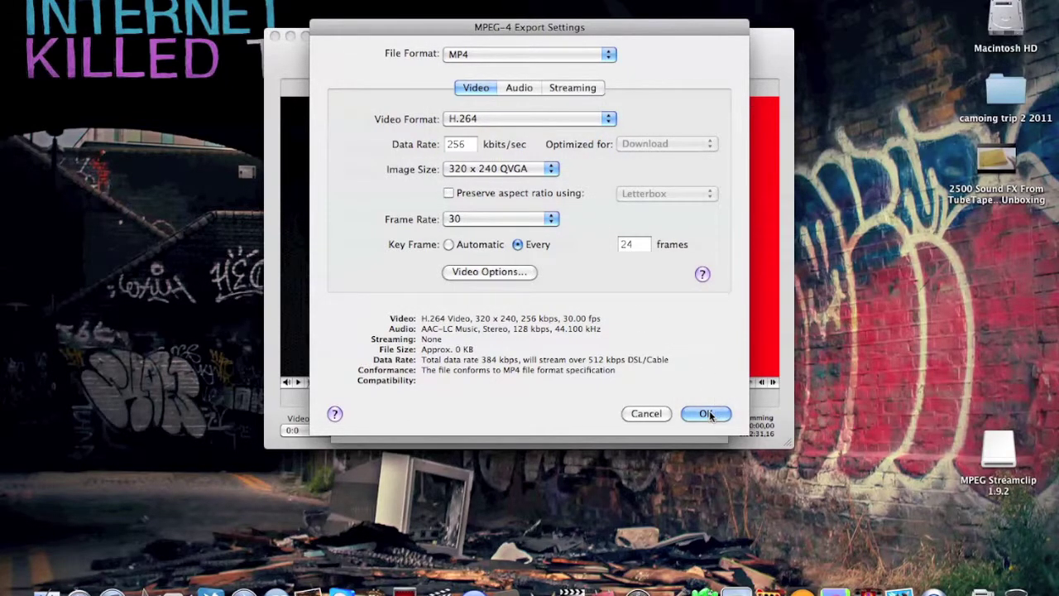
click(551, 169)
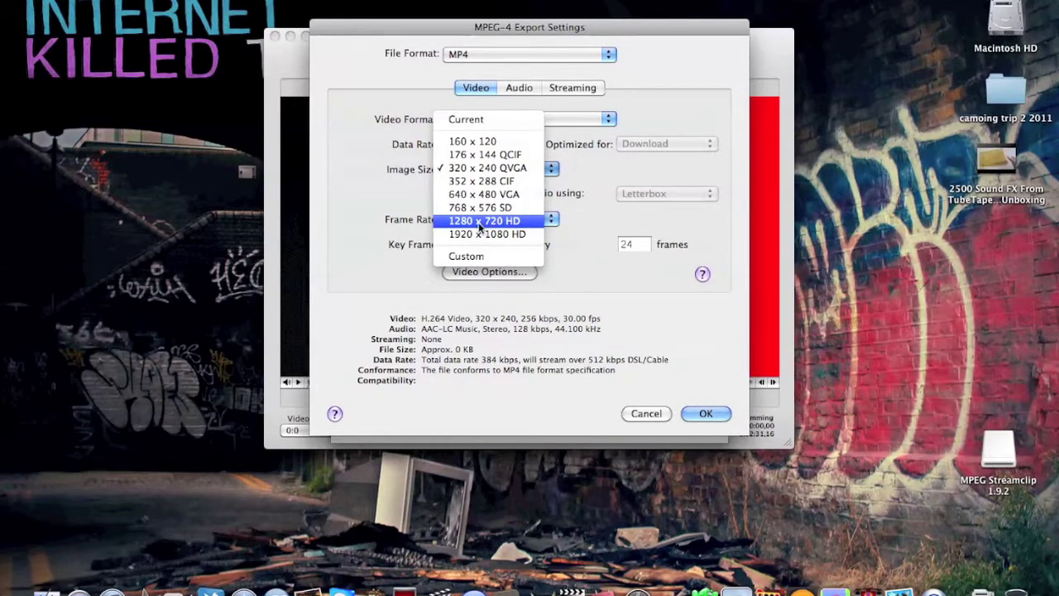
click(515, 222)
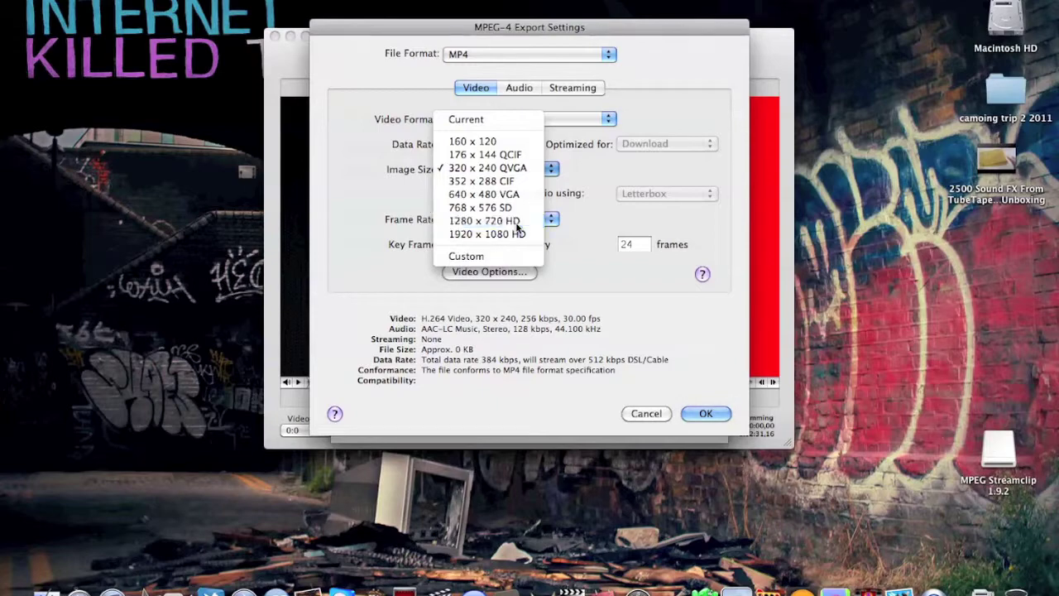
click(705, 413)
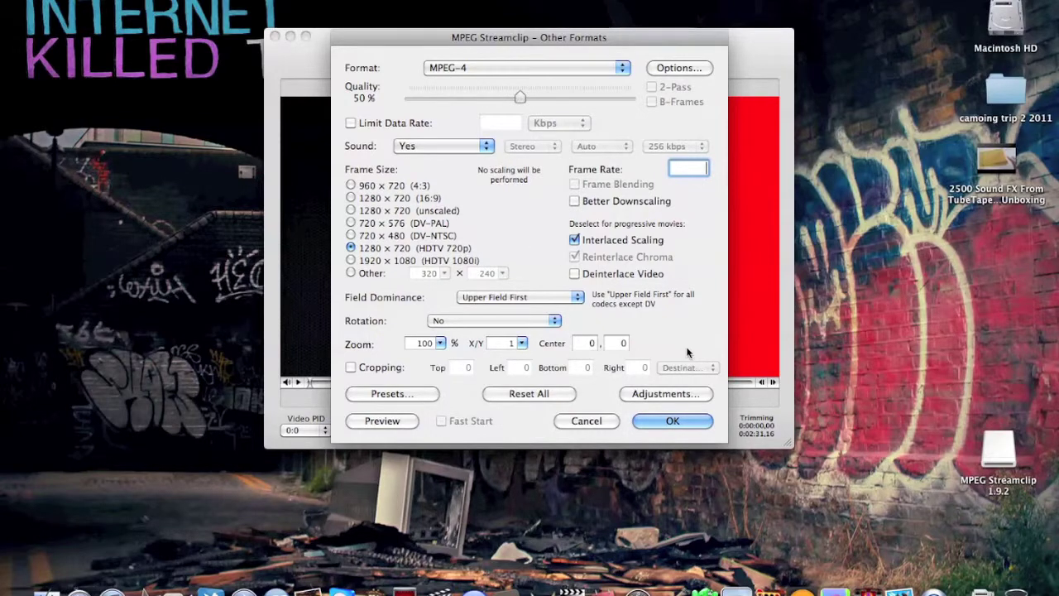
Save the export as '2500 Sound FX From TubeTape com Unboxing 1.mp4' on the Desktop to begin converting.
click(674, 421)
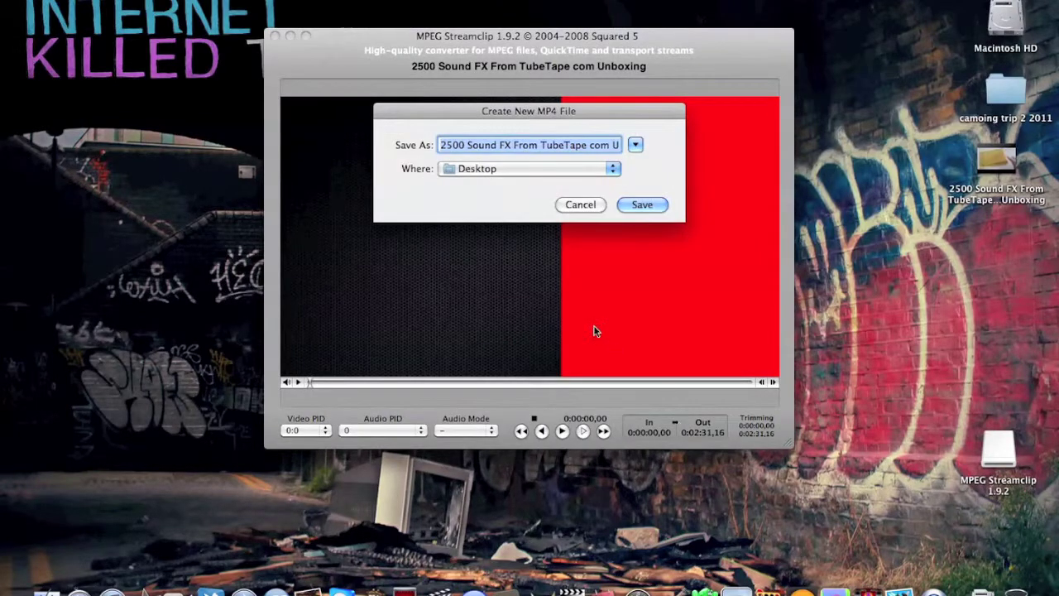
click(609, 145)
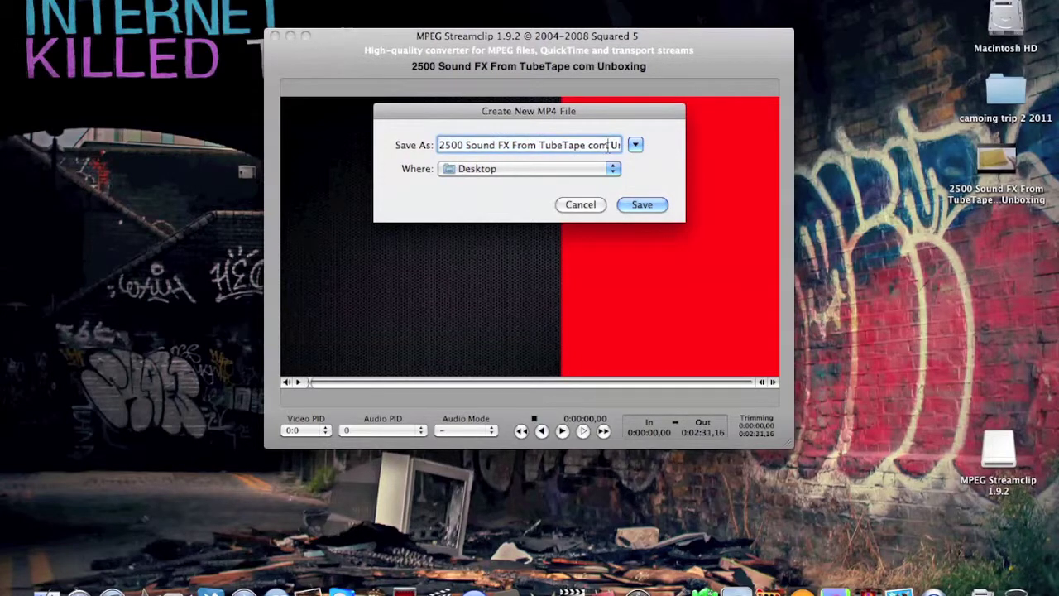
click(601, 167)
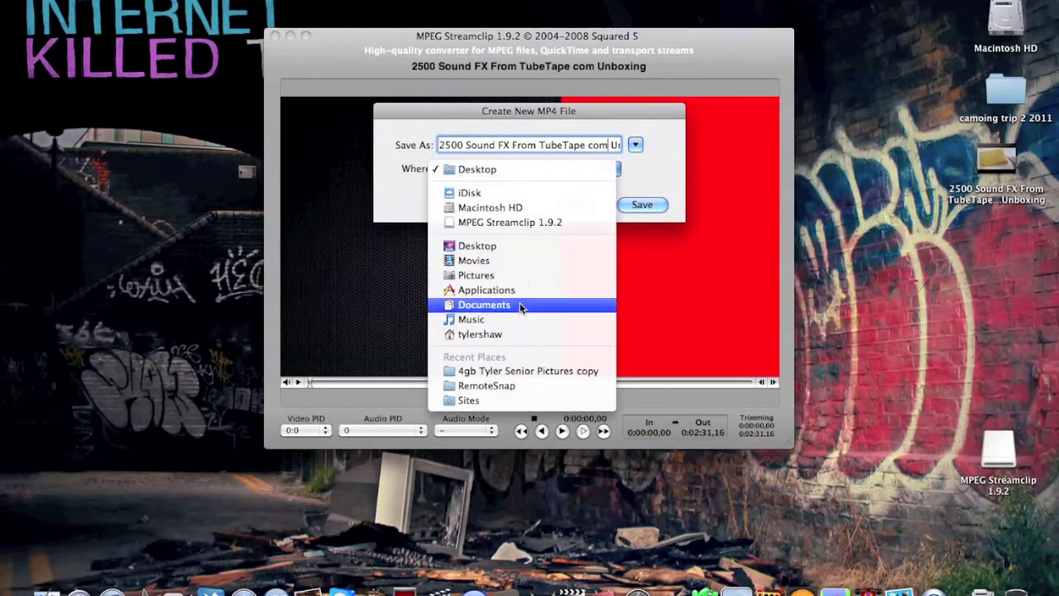
click(602, 170)
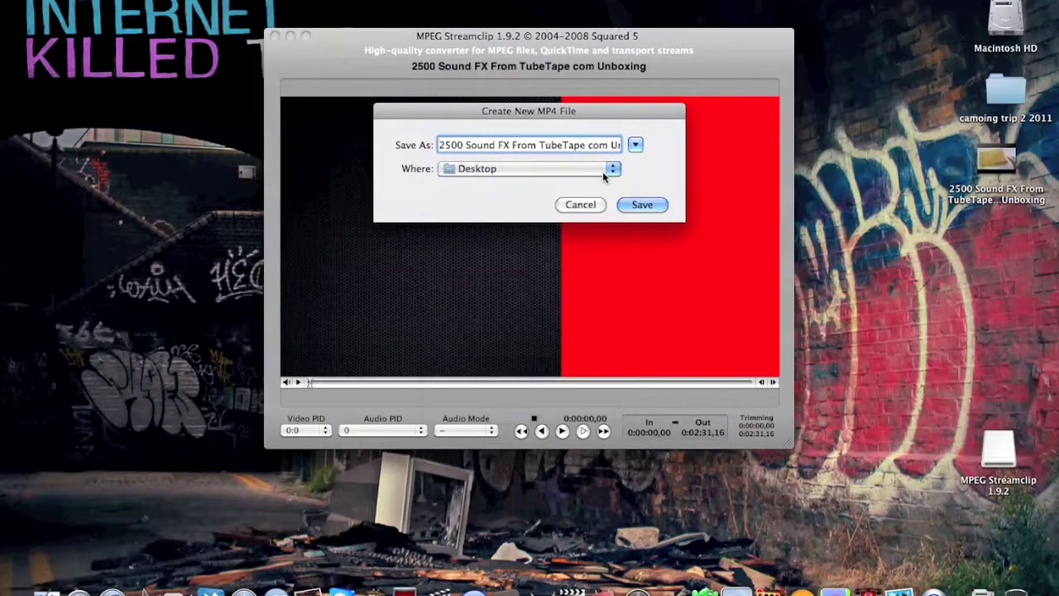
click(648, 202)
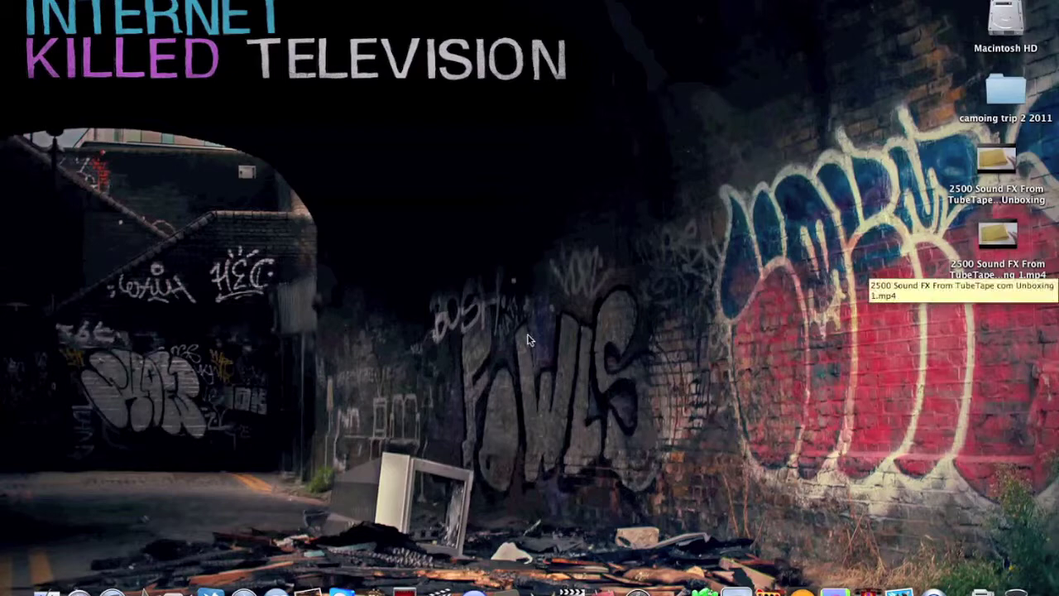
After the MP4 export finishes, launch iPhoto on its Videos 2 album.
click(307, 586)
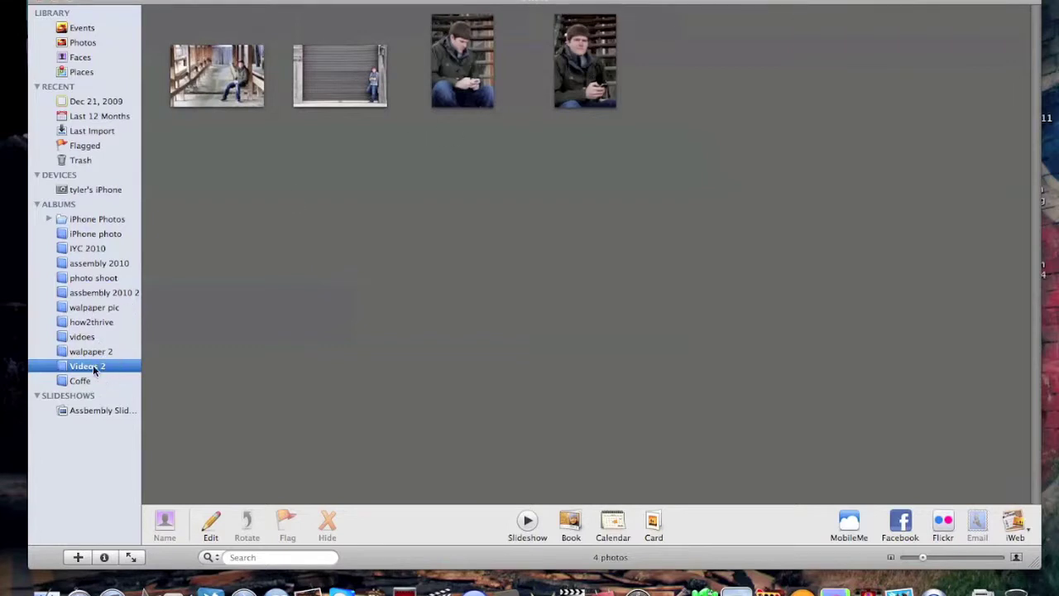
Drag the converted MP4 into iPhoto's Videos 2 album, check the new 2:32 video, and hide iPhoto.
drag(362, 3, 195, 0)
drag(1007, 247, 609, 208)
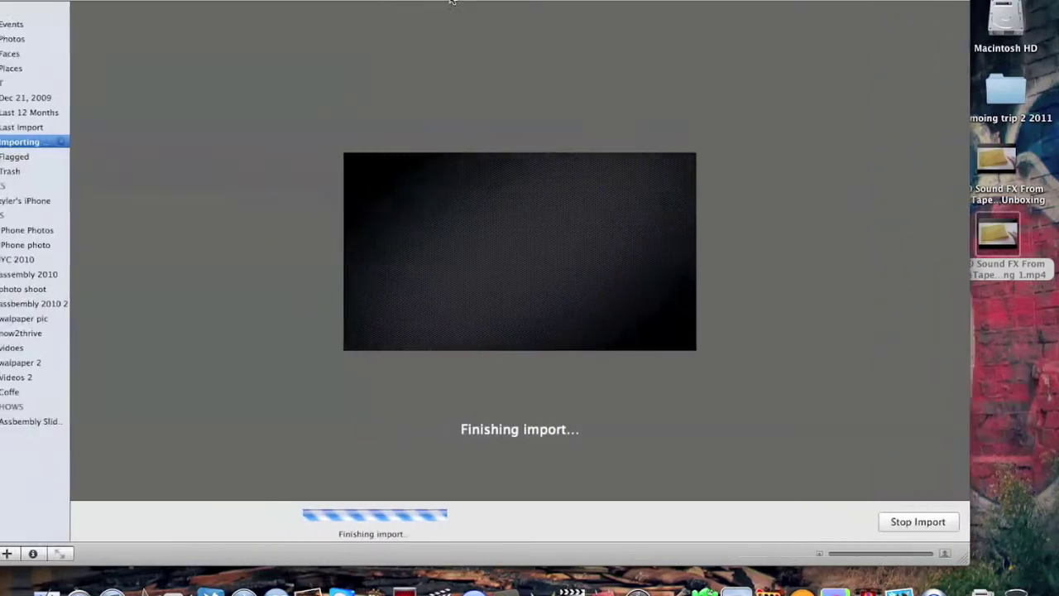
click(720, 130)
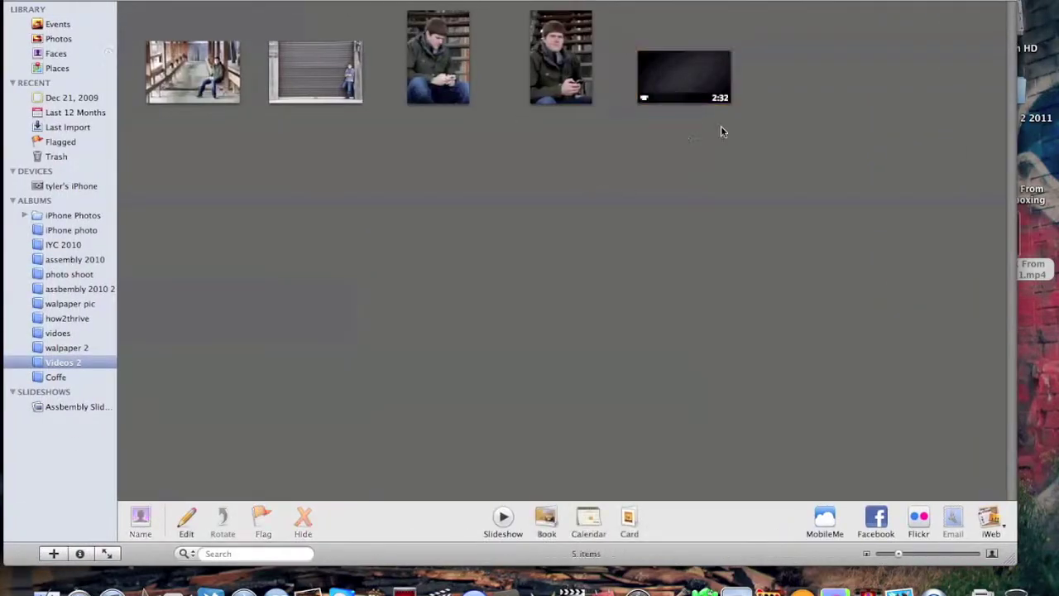
click(666, 94)
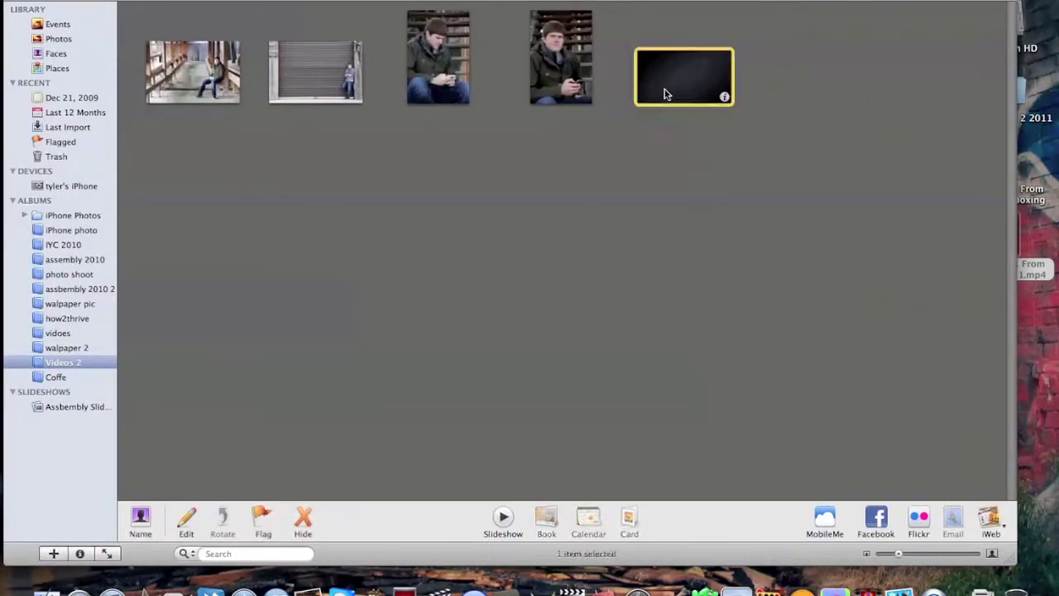
click(660, 120)
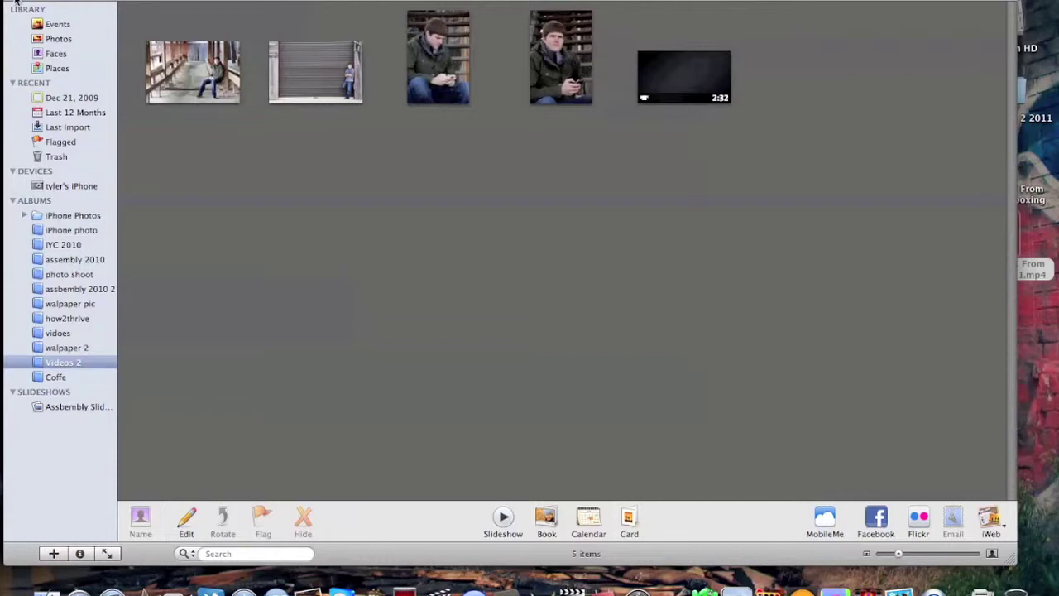
key(super+h)
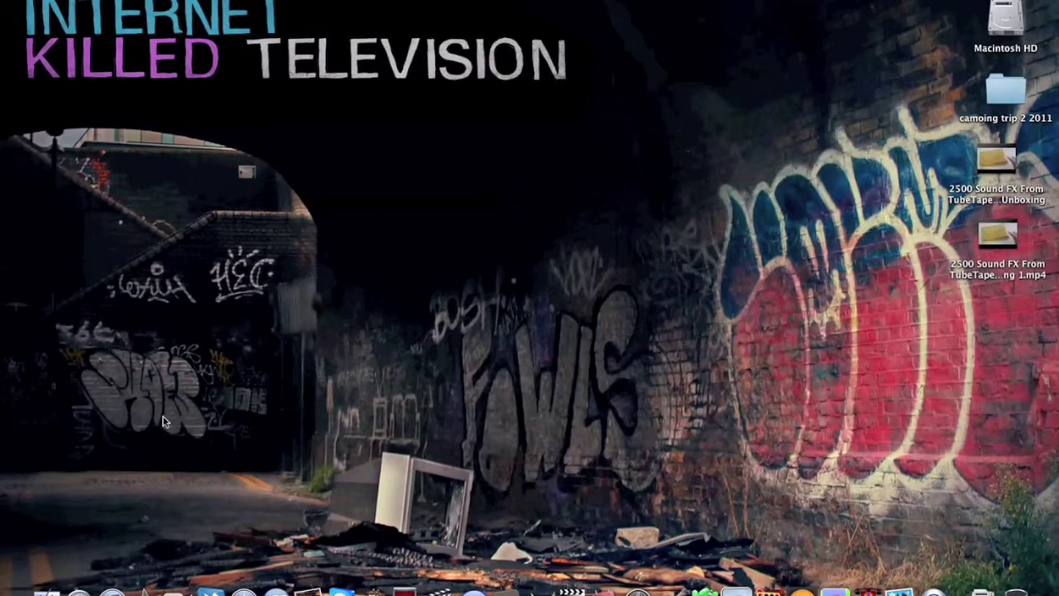
In iTunes' iPhone Photos settings, tick the Videos 2 album and apply to start syncing.
click(121, 559)
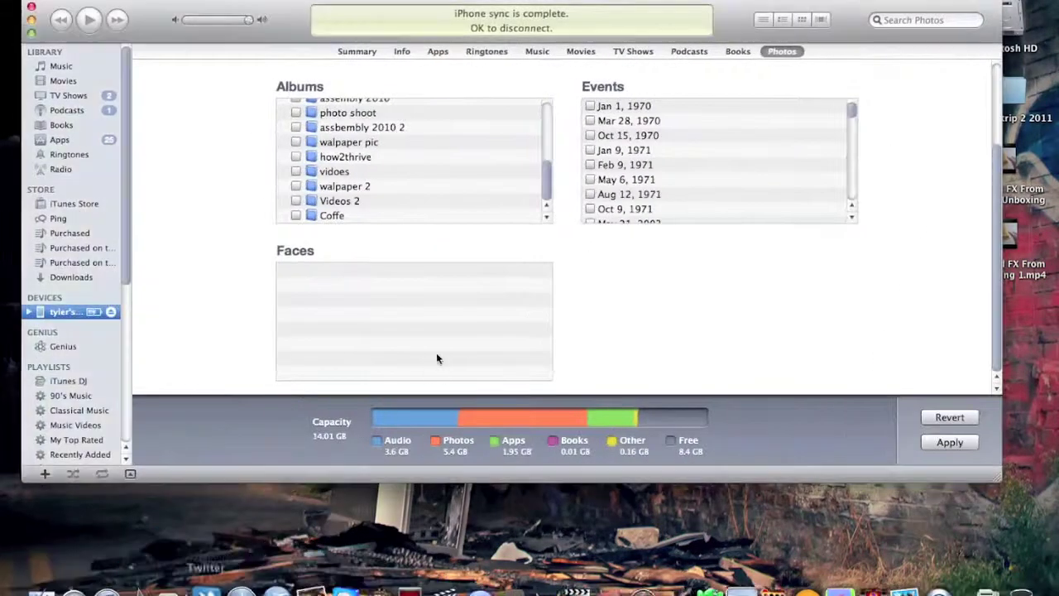
scroll(568, 279, up, 3)
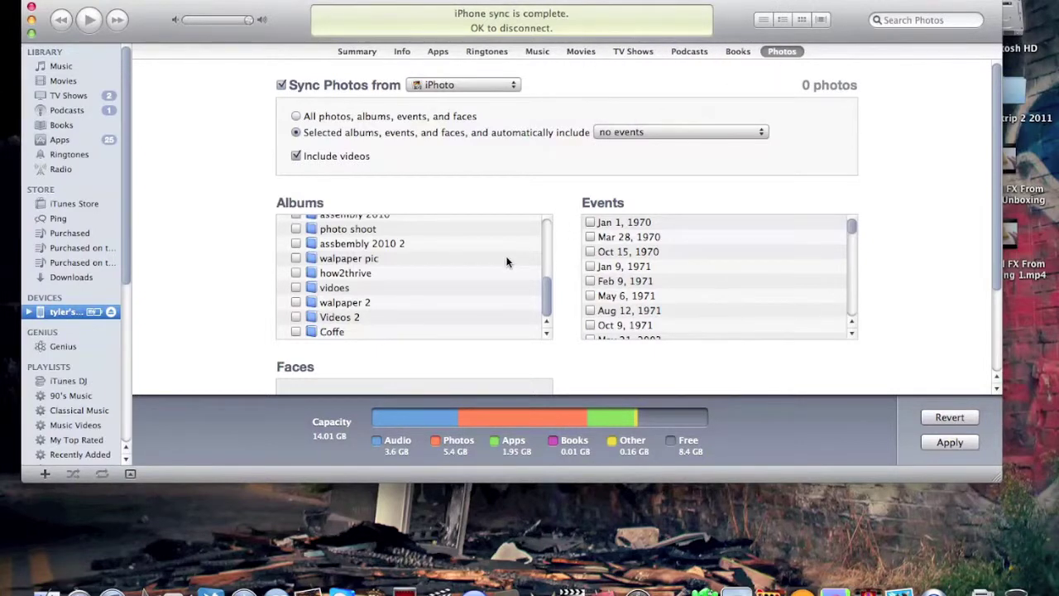
scroll(508, 260, down, 2)
scroll(508, 262, up, 4)
scroll(507, 262, up, 3)
scroll(507, 262, down, 8)
scroll(507, 262, down, 4)
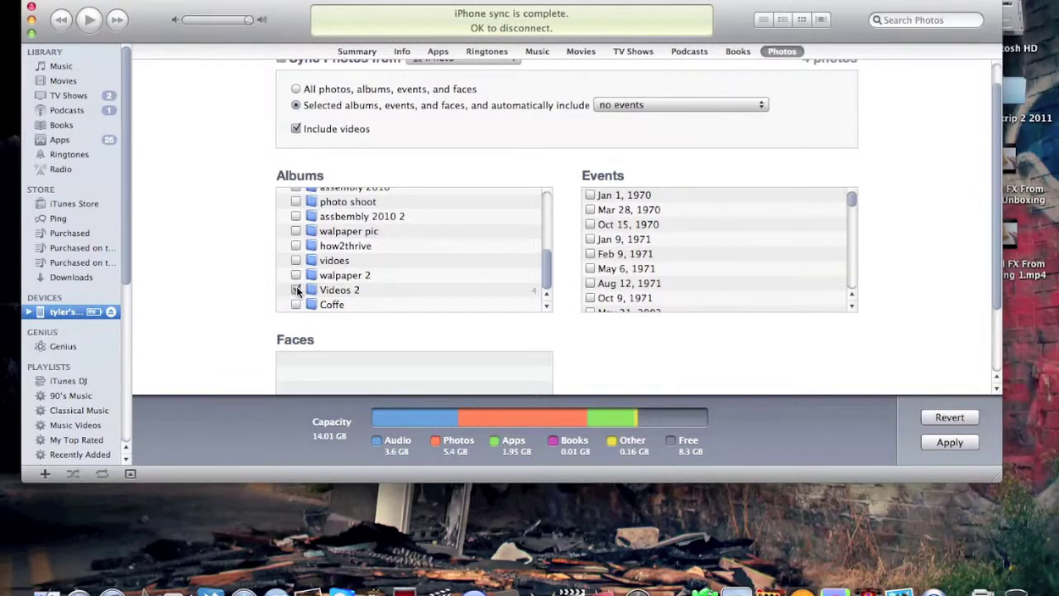
click(296, 290)
click(945, 444)
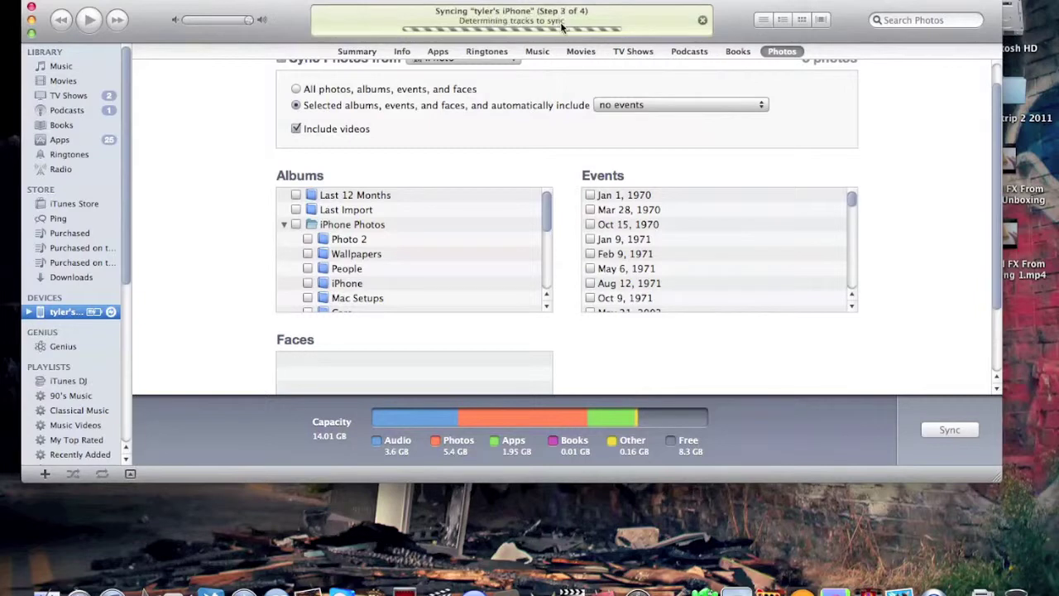
Scroll the iTunes sync page while the iPhone sync runs to completion.
scroll(525, 200, down, 5)
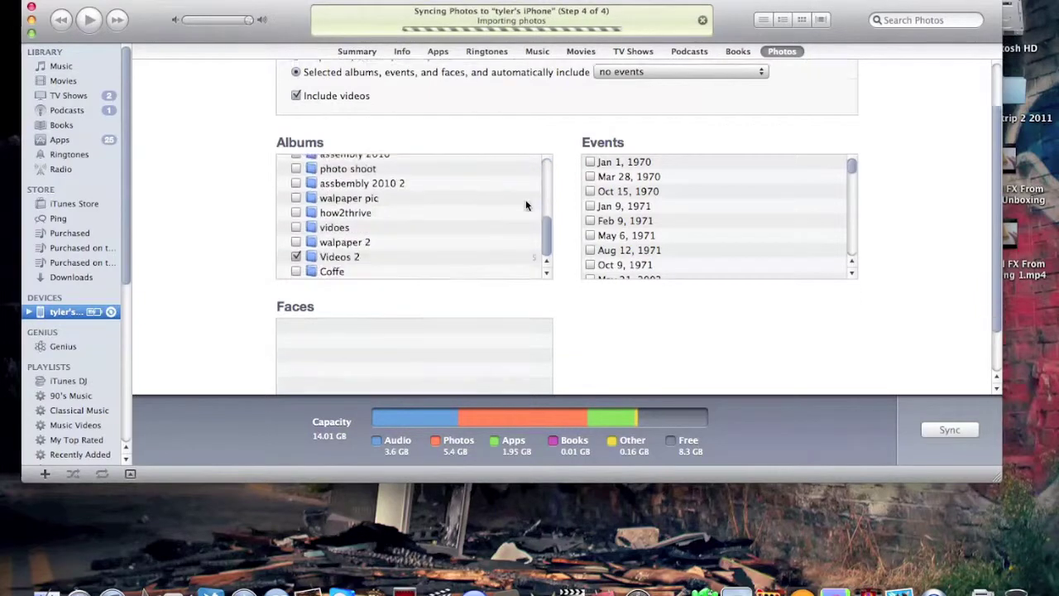
scroll(569, 244, down, 1)
scroll(569, 241, up, 3)
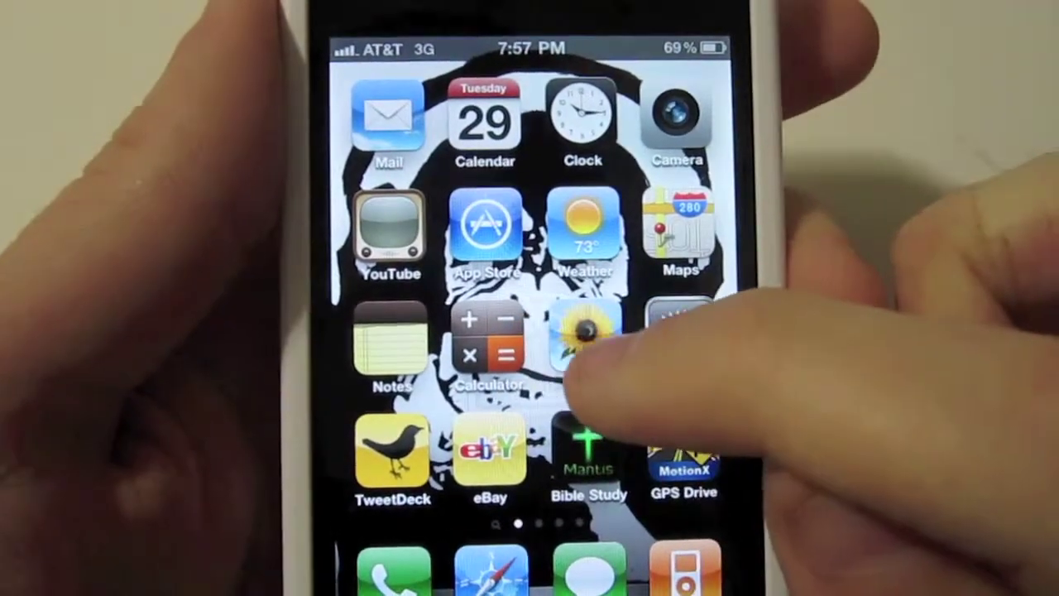
On the iPhone, open Photos and play the 2:32 unboxing video, item 5 of 5 in Videos 2.
click(589, 340)
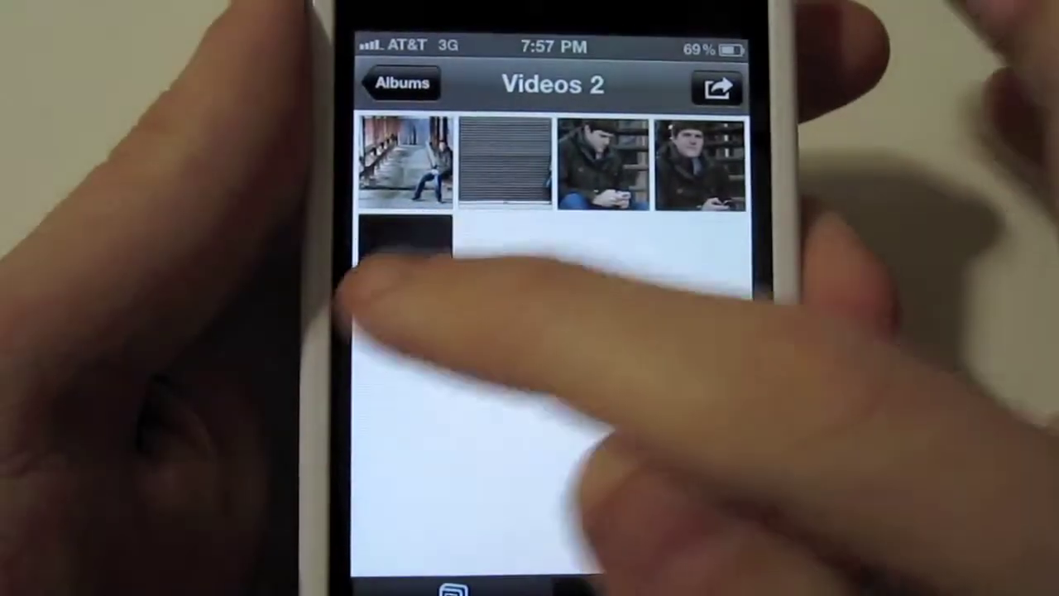
click(389, 256)
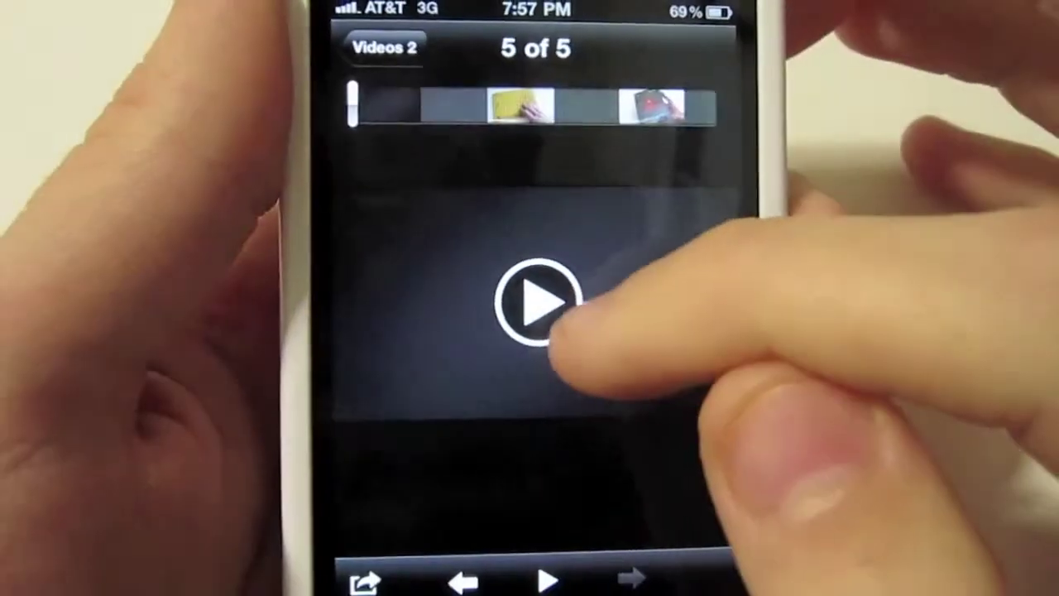
click(539, 321)
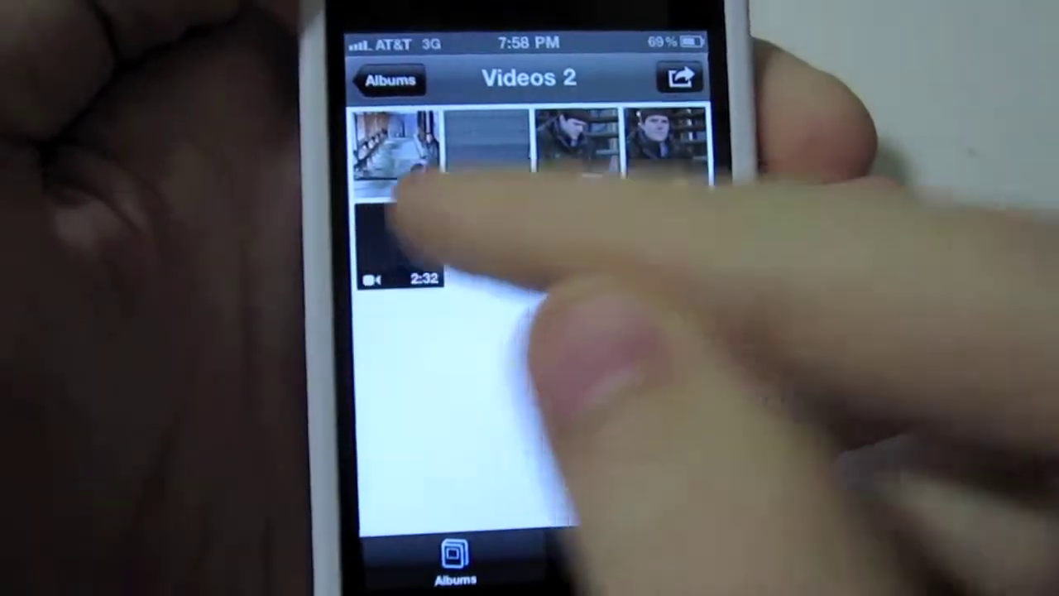
click(386, 244)
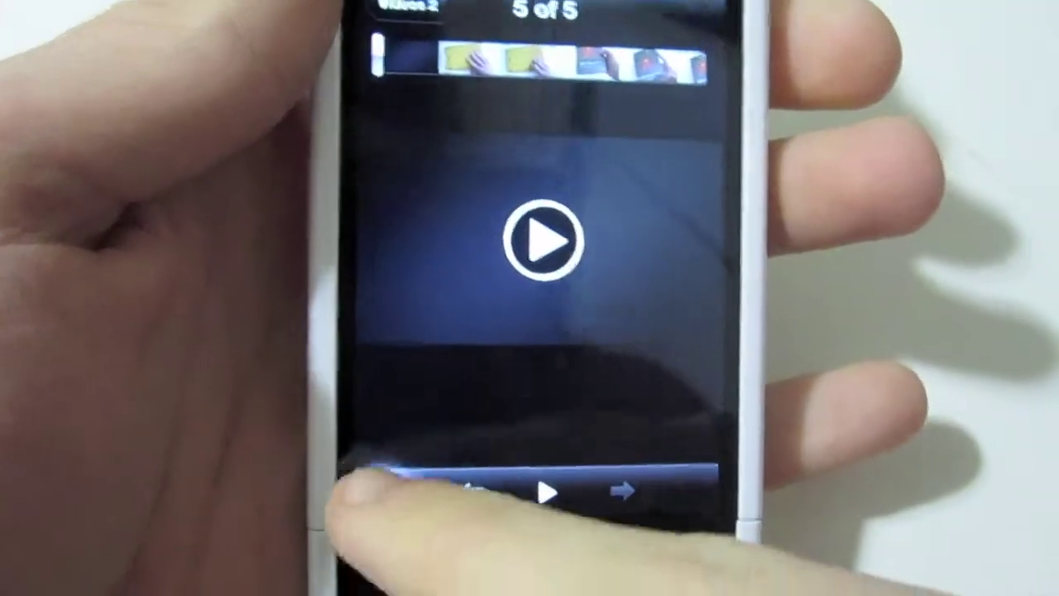
Review the video's sharing options (Email Video, MMS, Send to YouTube), then return to Videos 2.
click(372, 482)
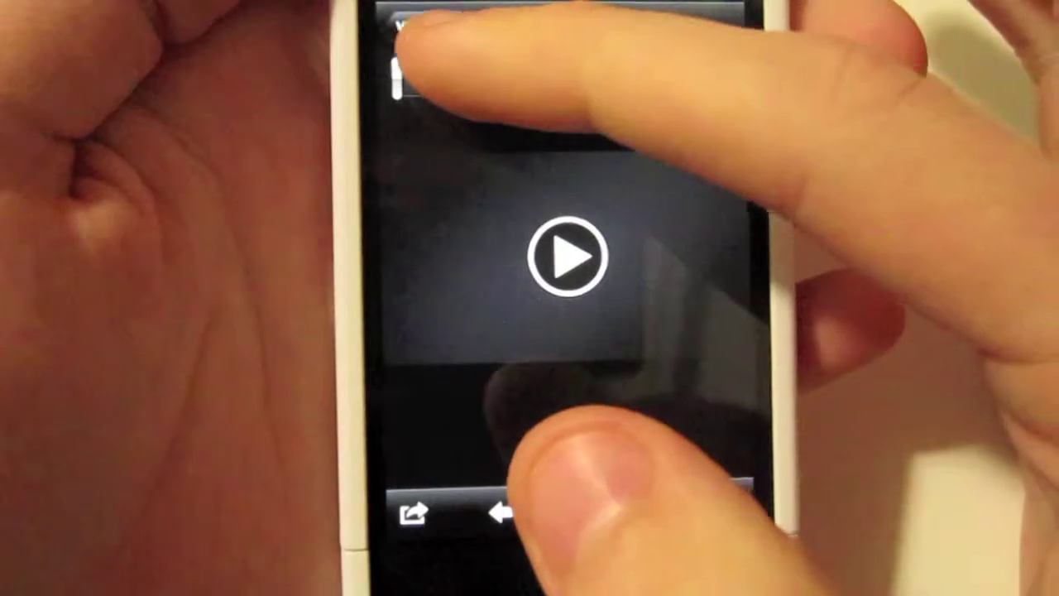
click(406, 26)
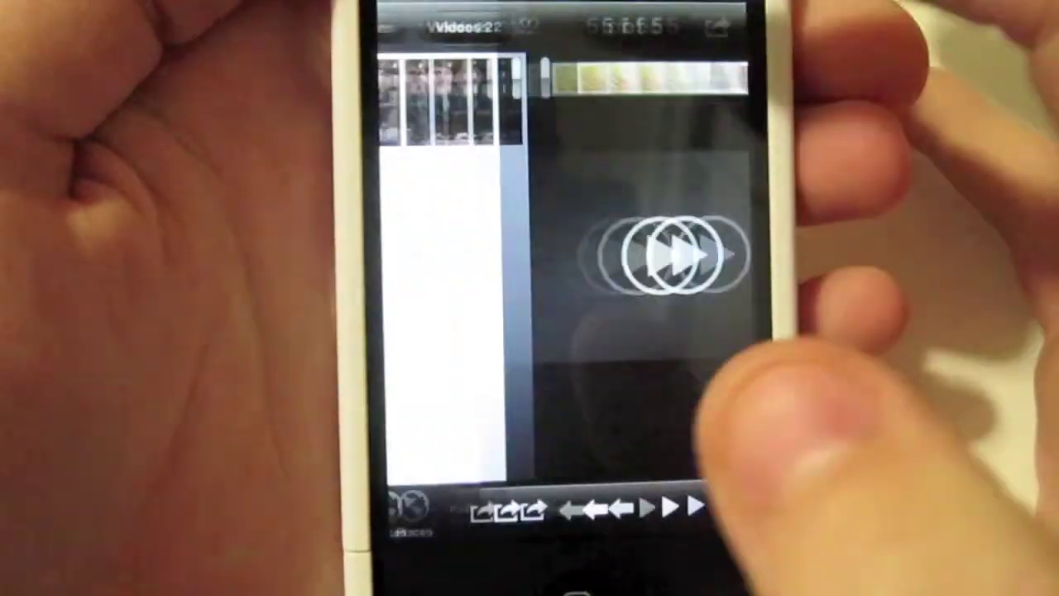